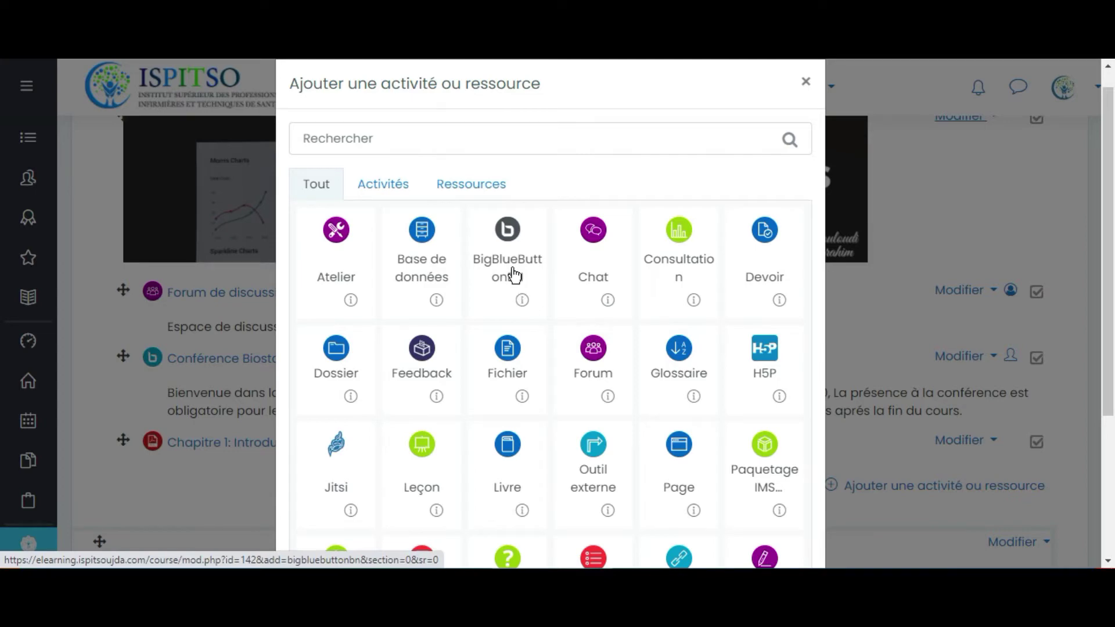
- Add a BigBlueButtonBN activity to the Biostatistiques course and name the conference "Conférence 2"
click(513, 281)
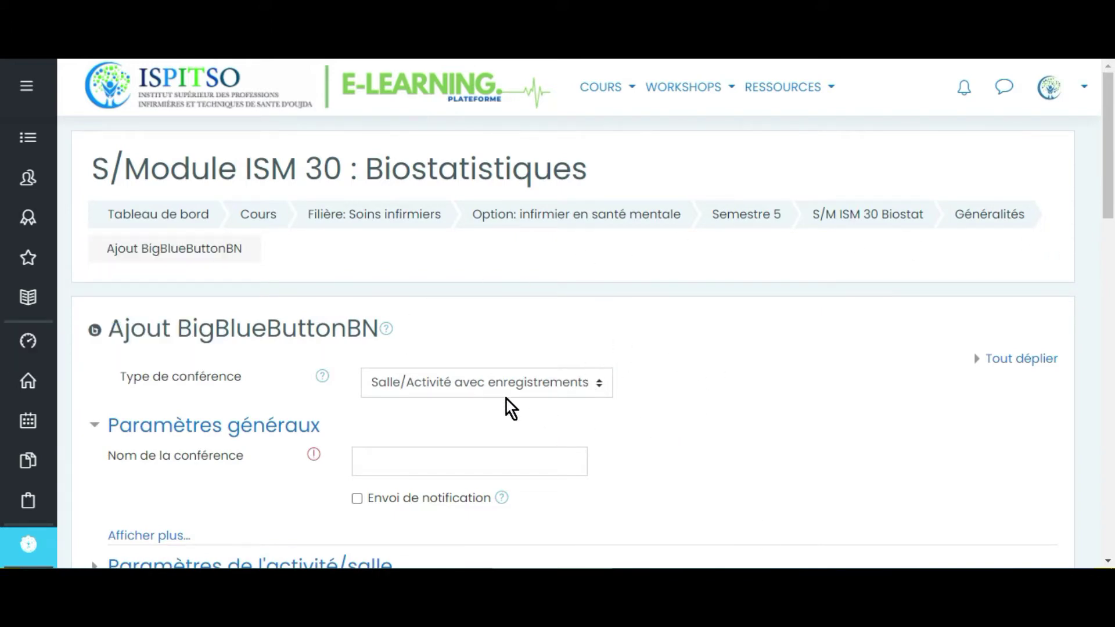
scroll(660, 338, down, 3)
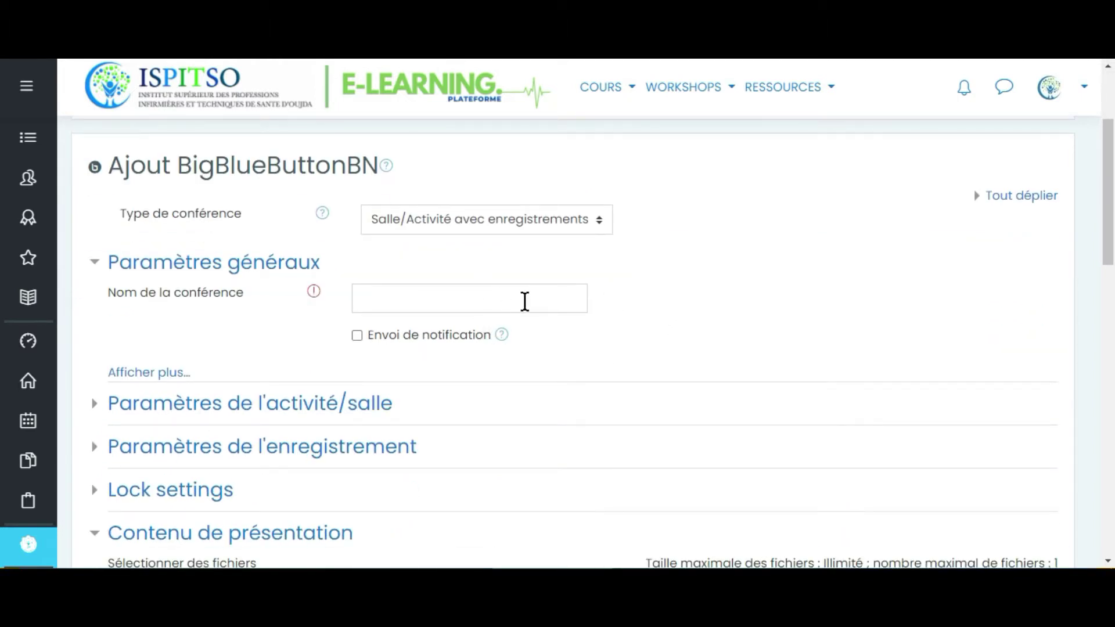
click(525, 301)
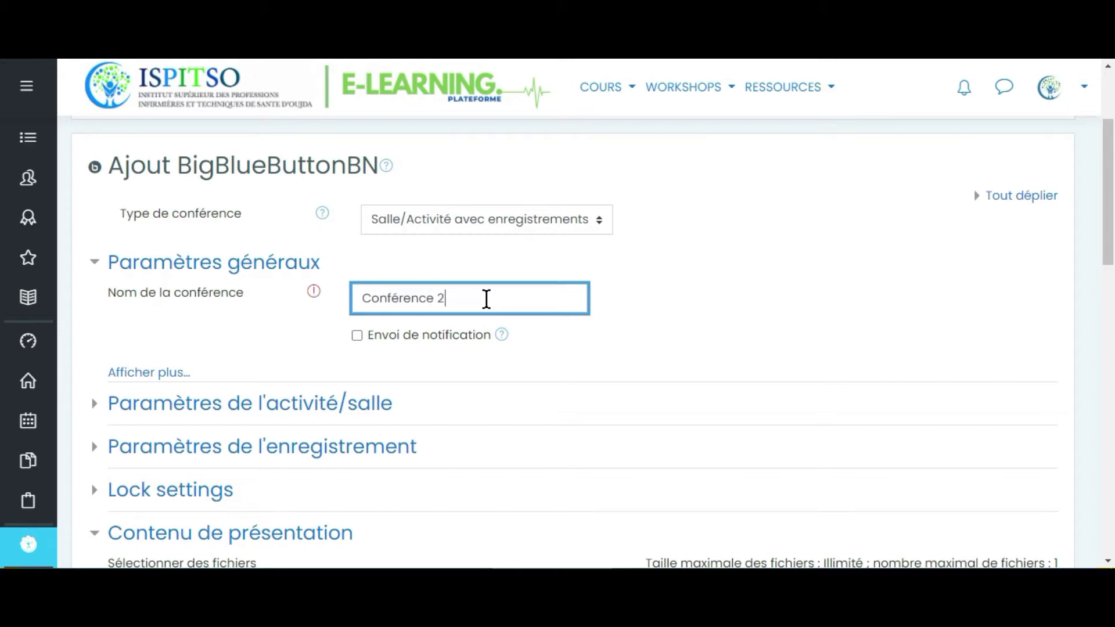
- Review the remaining conference settings without changing them, and save the activity so that its page is displayed
scroll(711, 280, down, 3)
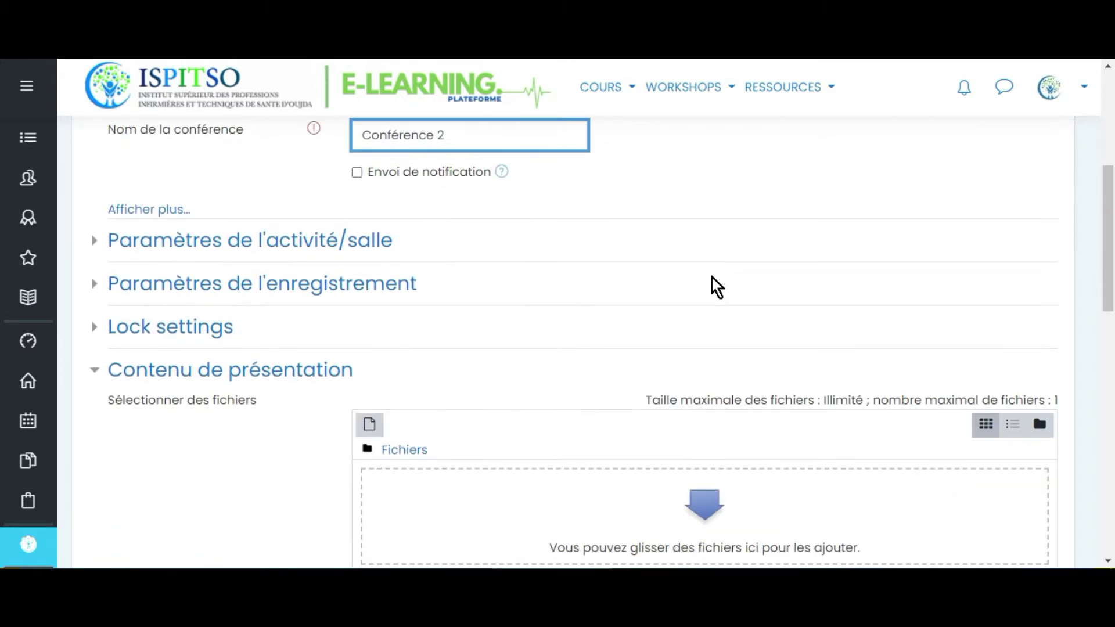
scroll(442, 372, down, 3)
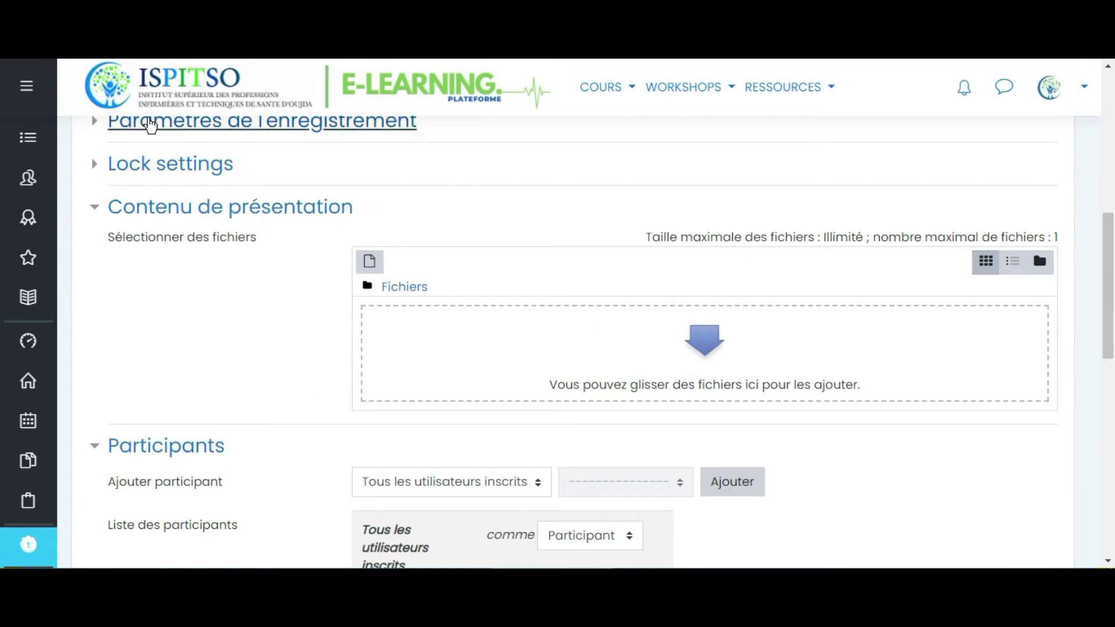
scroll(202, 284, down, 3)
scroll(500, 279, up, 3)
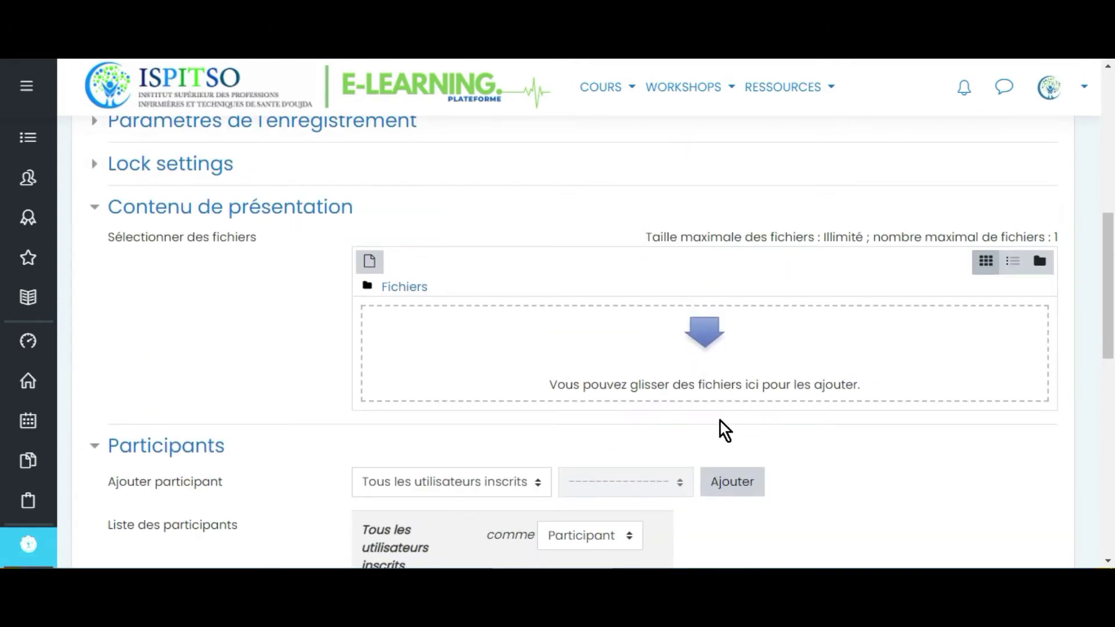
scroll(723, 424, down, 3)
scroll(812, 293, down, 5)
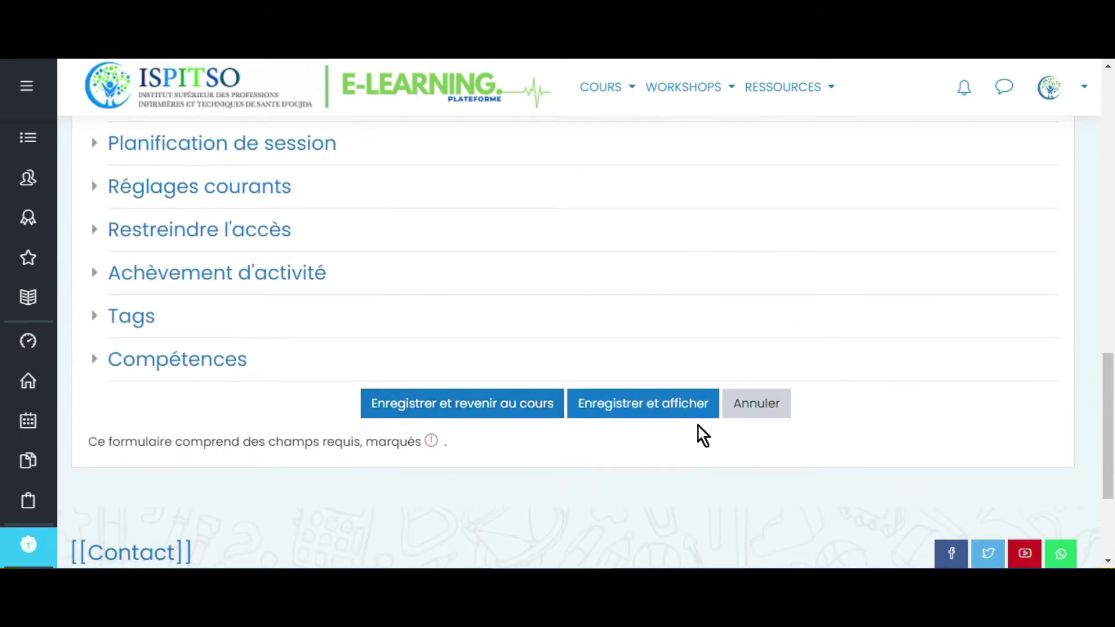
click(611, 416)
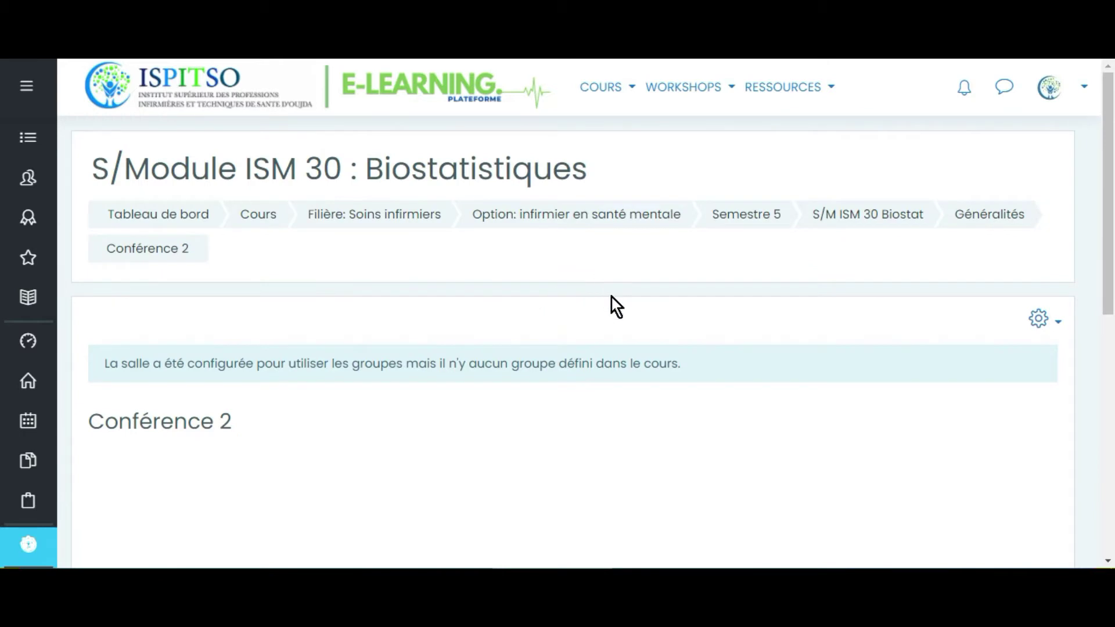
- Return to the S/M ISM 30 Biostat course page and open the Conférence 2 activity from its activity list
scroll(604, 286, down, 3)
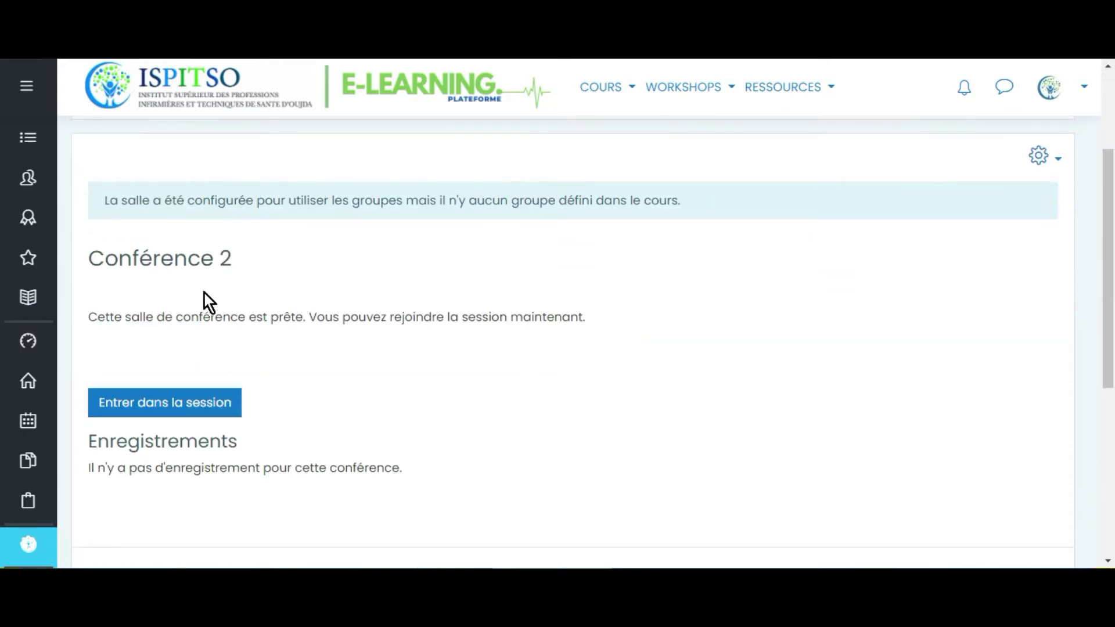
scroll(473, 302, up, 3)
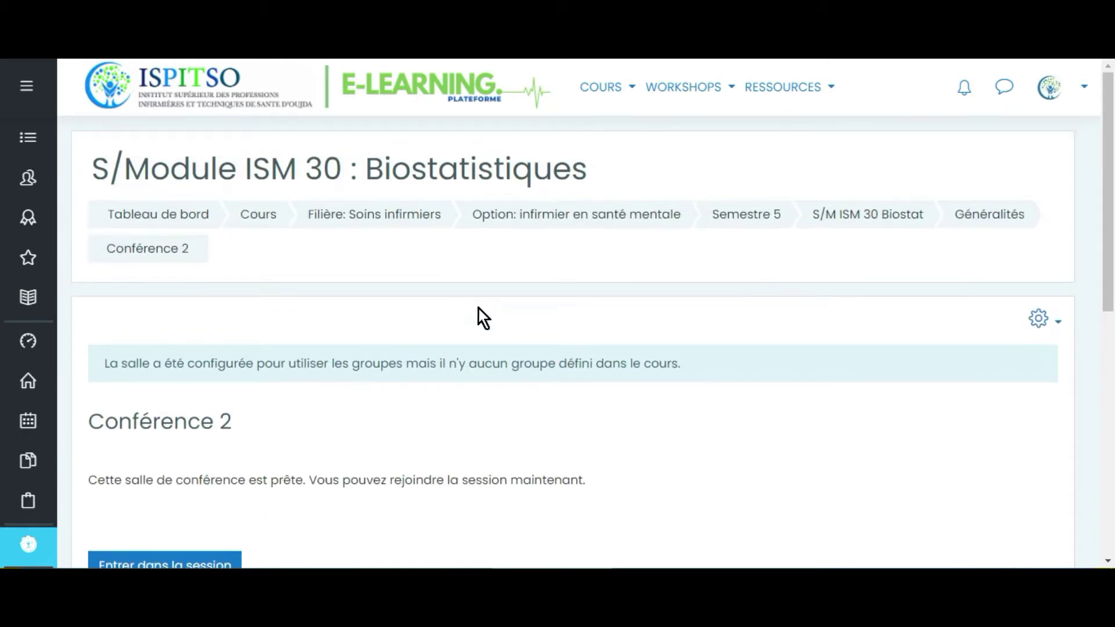
click(871, 213)
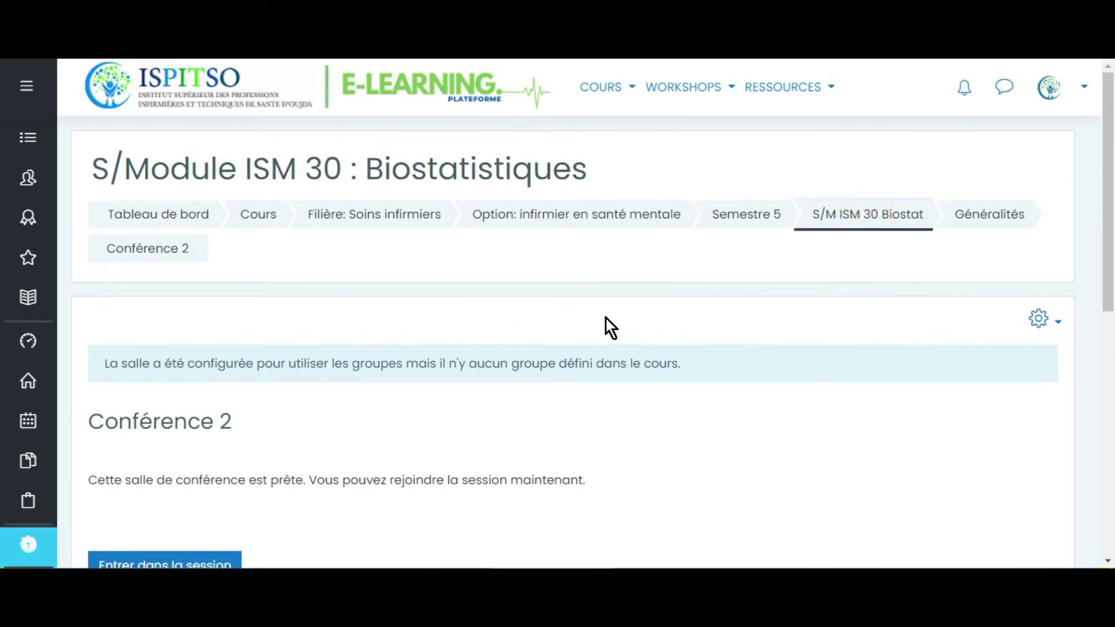
scroll(607, 322, down, 3)
scroll(621, 415, down, 3)
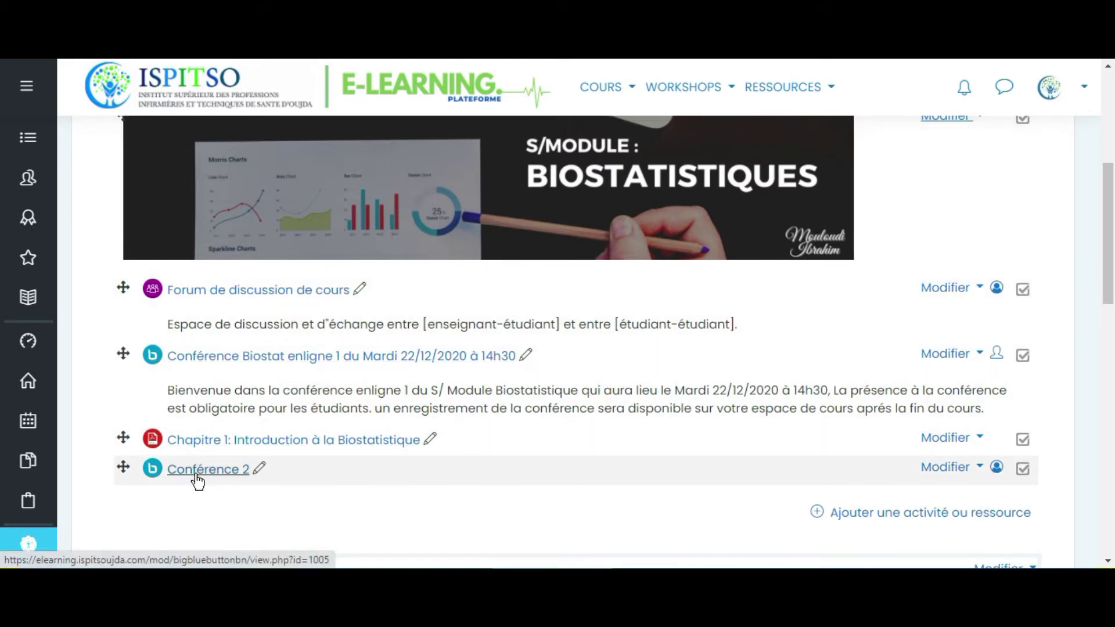
click(196, 475)
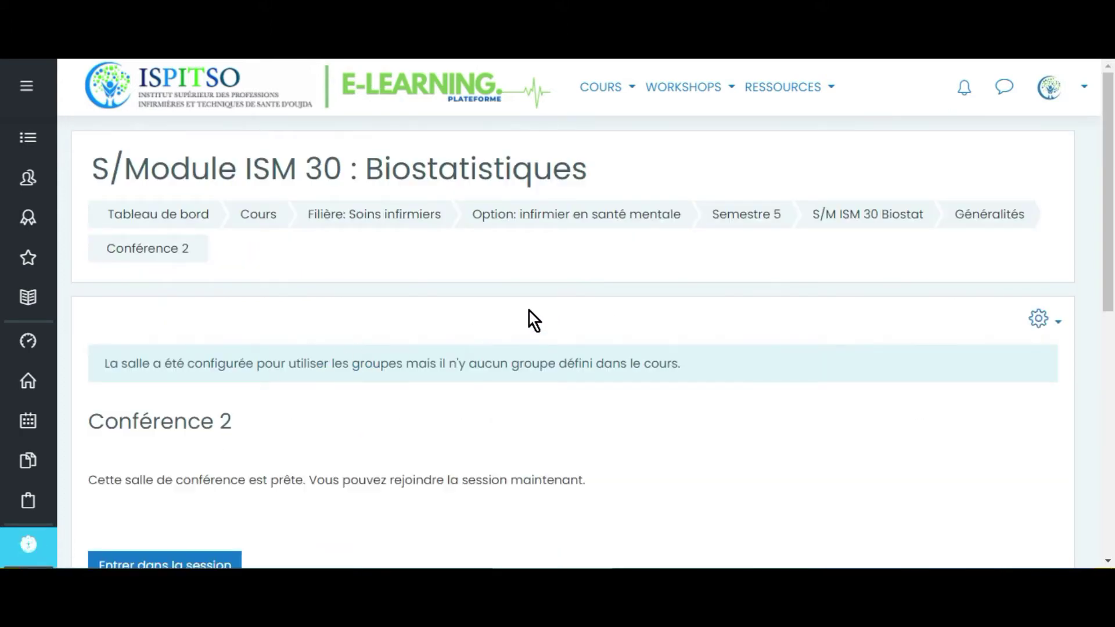
- Enter the Conférence 2 session and join its audio with the microphone, confirming that the echo test is heard
scroll(523, 316, down, 5)
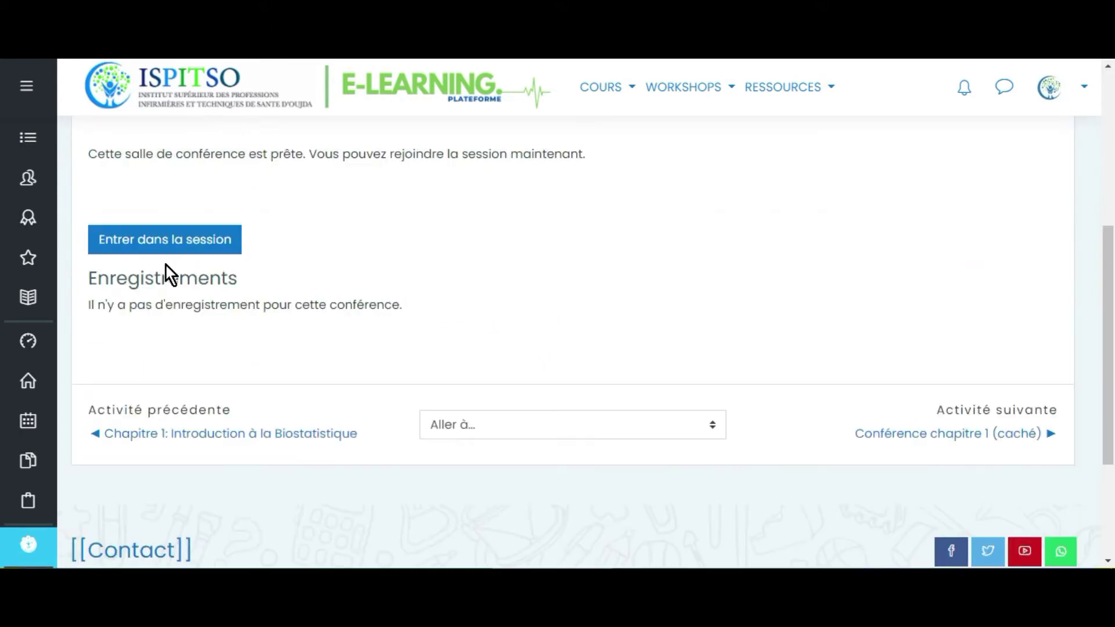
click(168, 243)
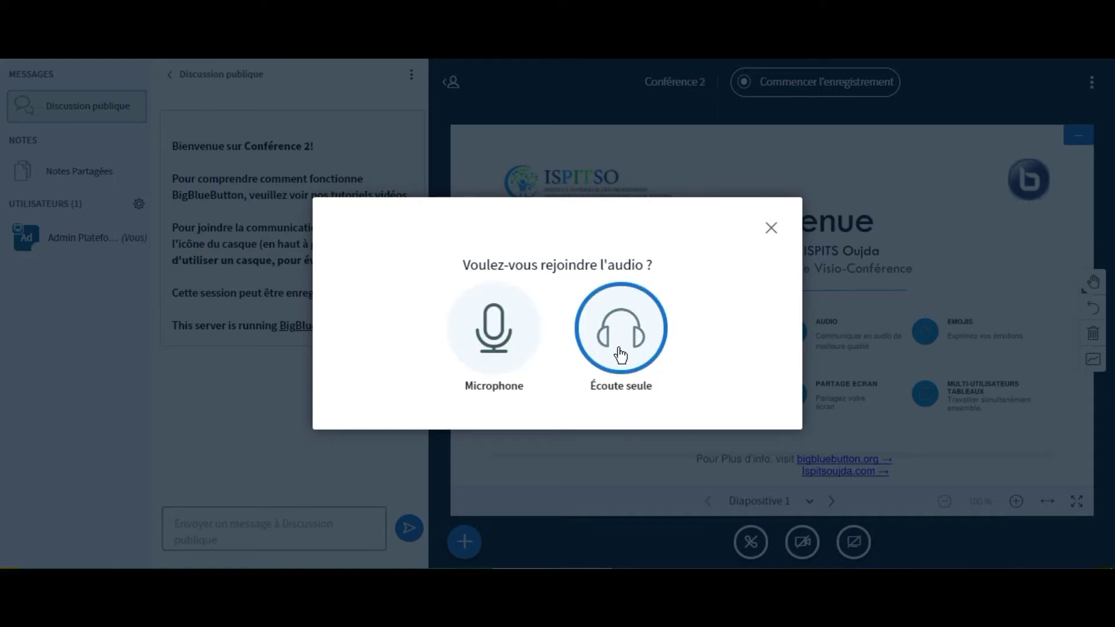
click(496, 348)
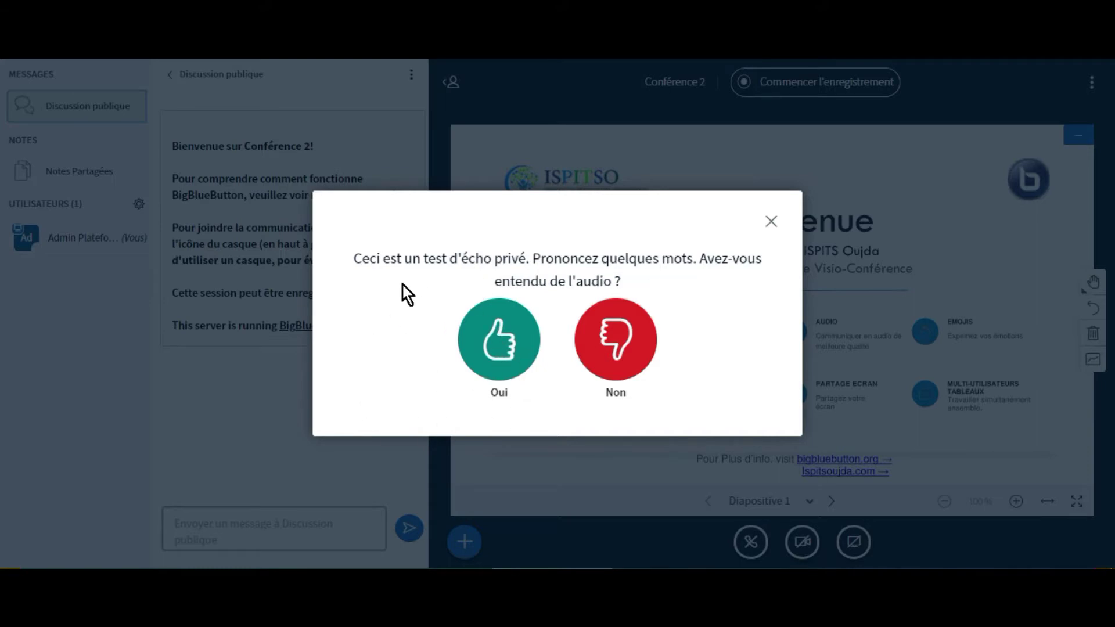
click(502, 353)
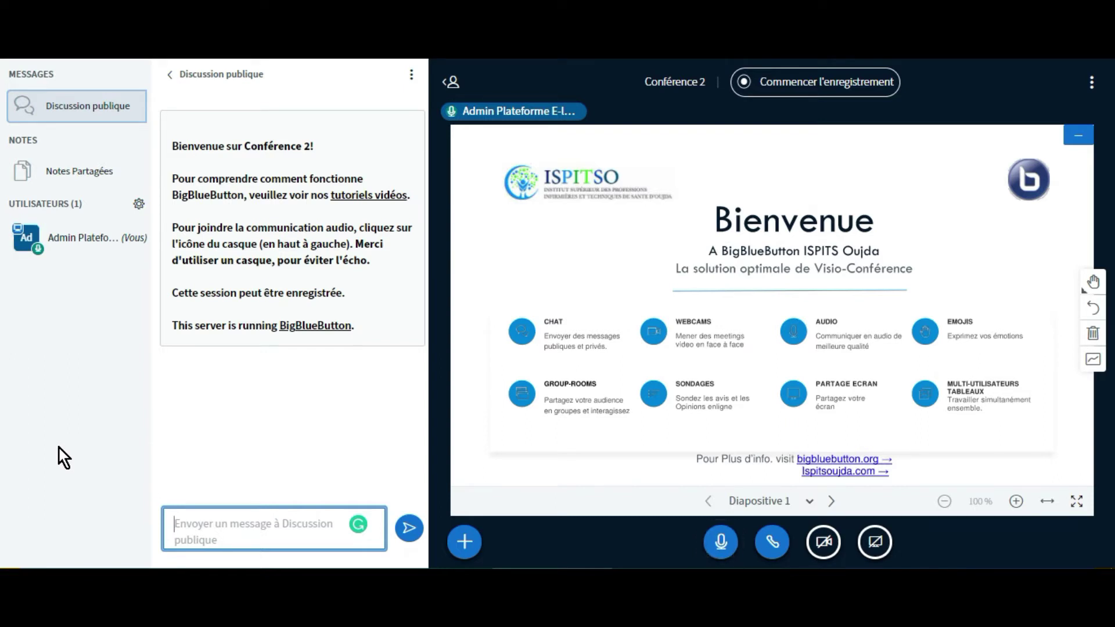
- Send "bonjour" in the public discussion, and close and reopen the discussion
click(226, 526)
text(bonjour)
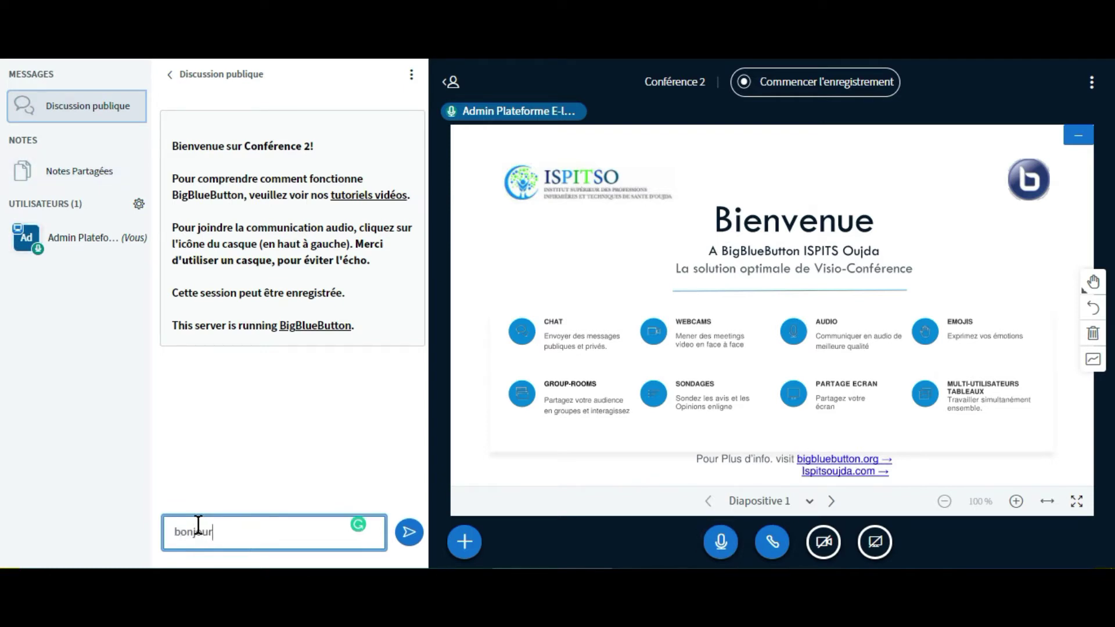
key(Return)
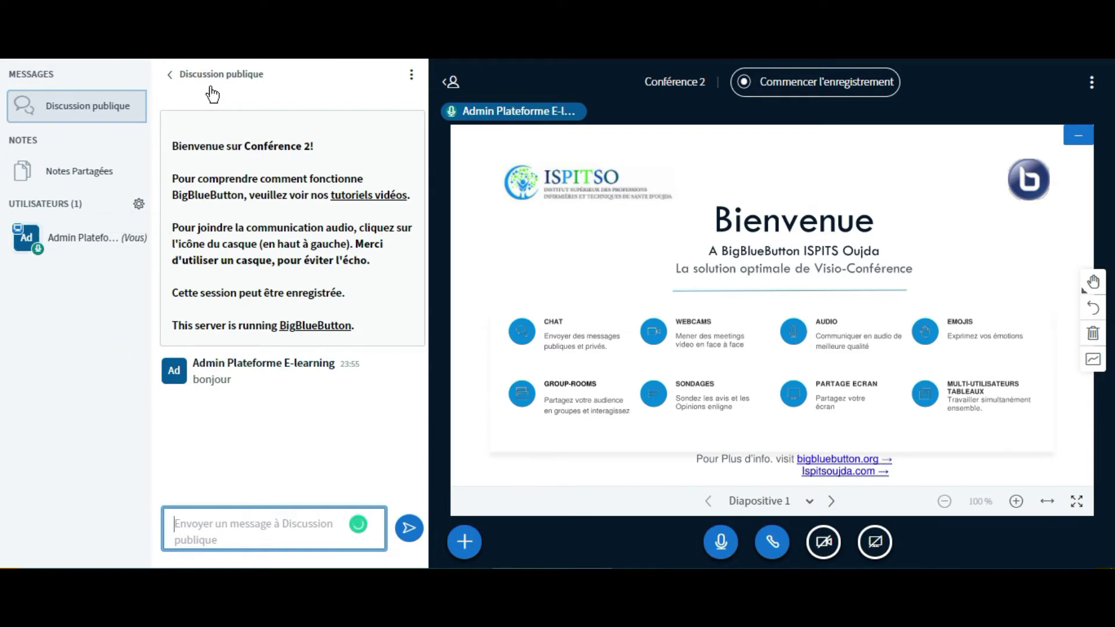
click(170, 78)
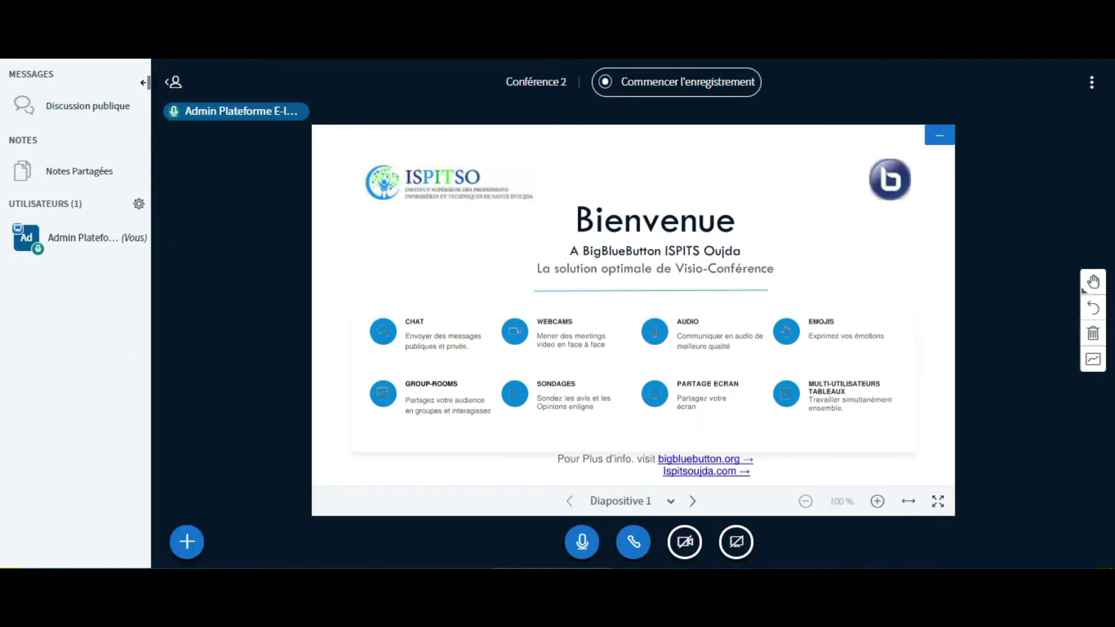
click(88, 116)
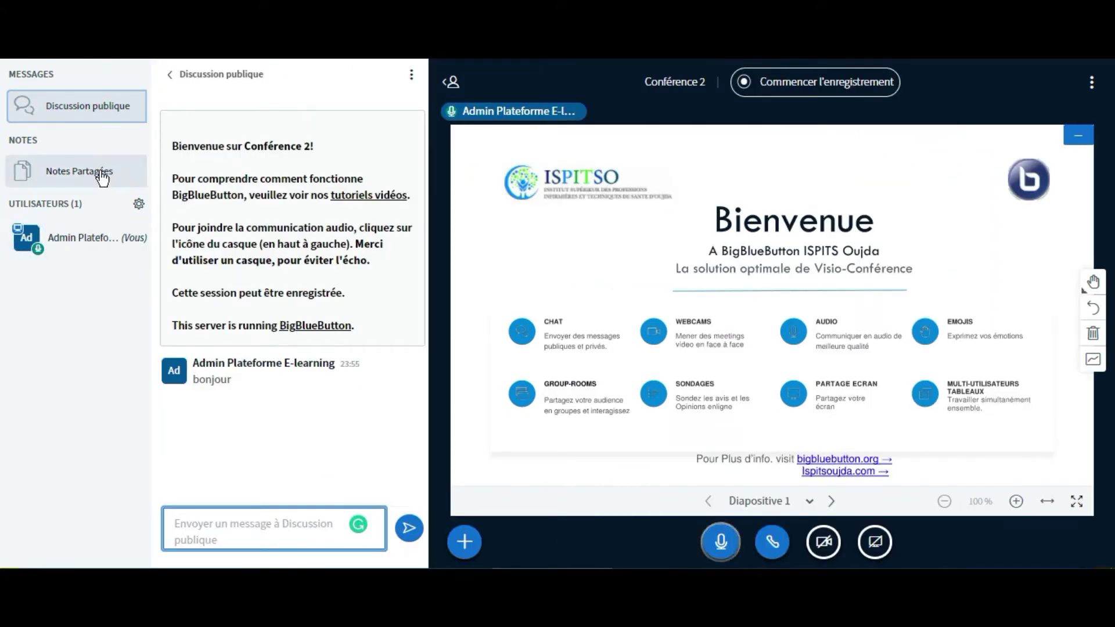
- Share the webcam in the session with the quality set to Qualité moyenne
click(825, 543)
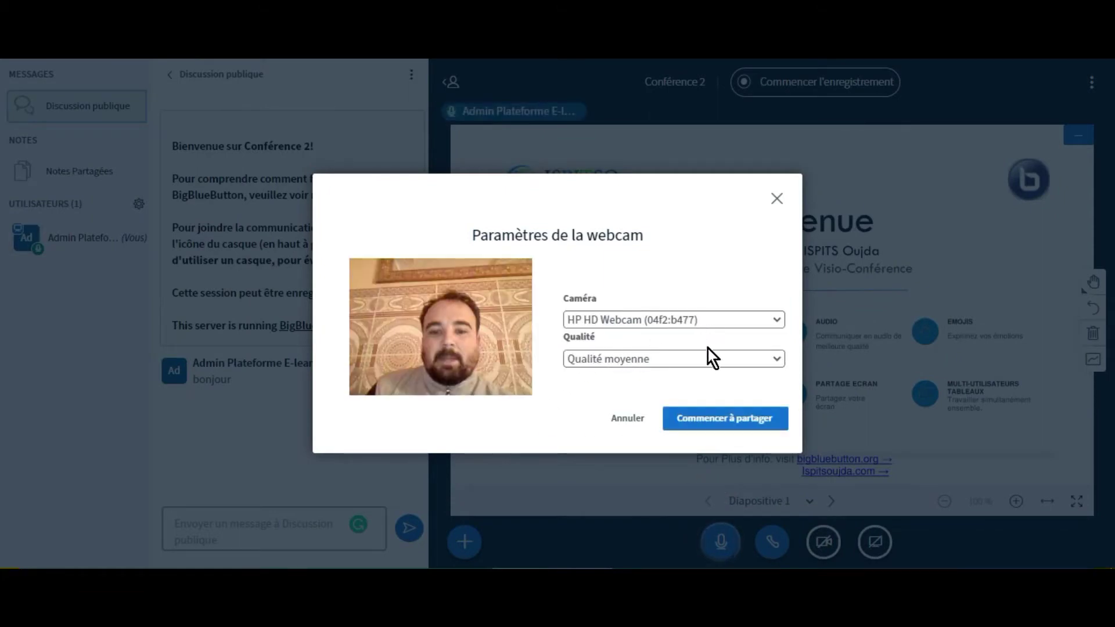
click(710, 362)
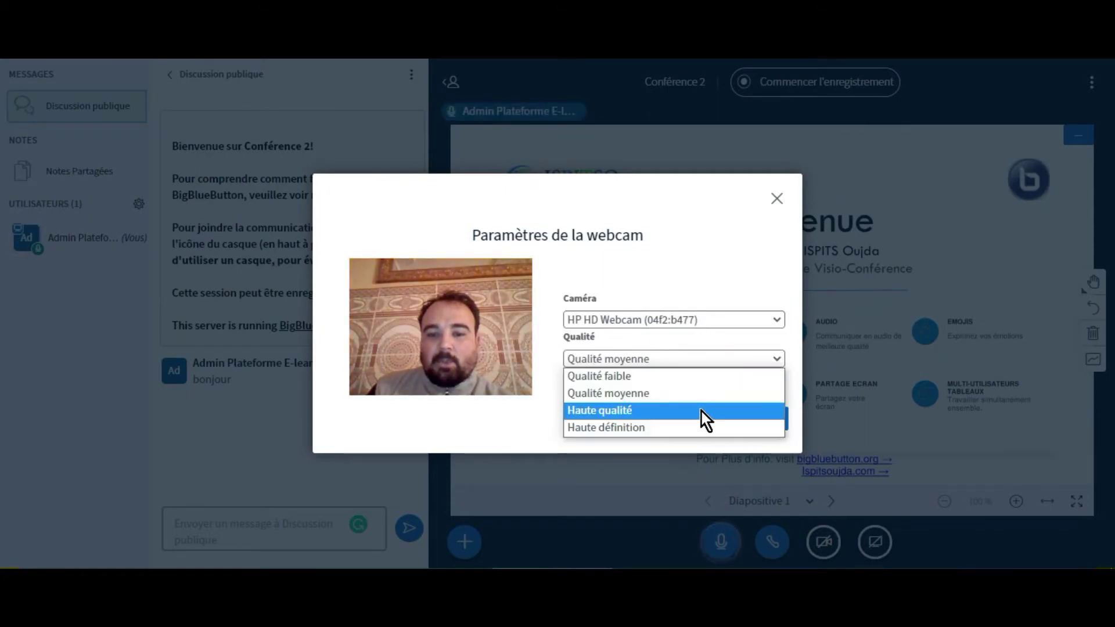
click(707, 392)
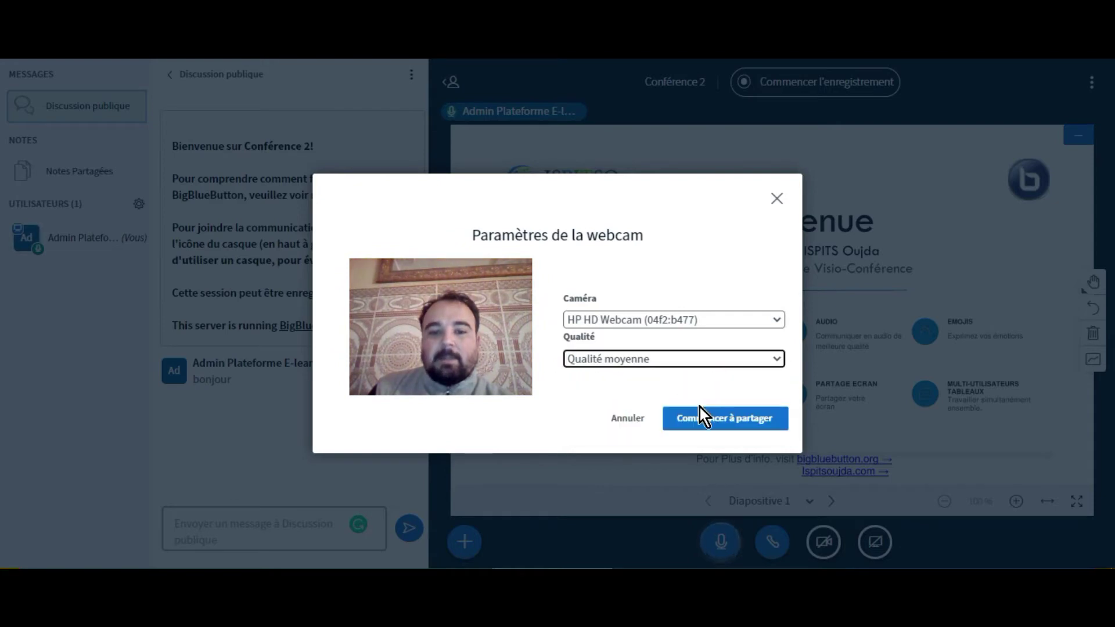
click(713, 422)
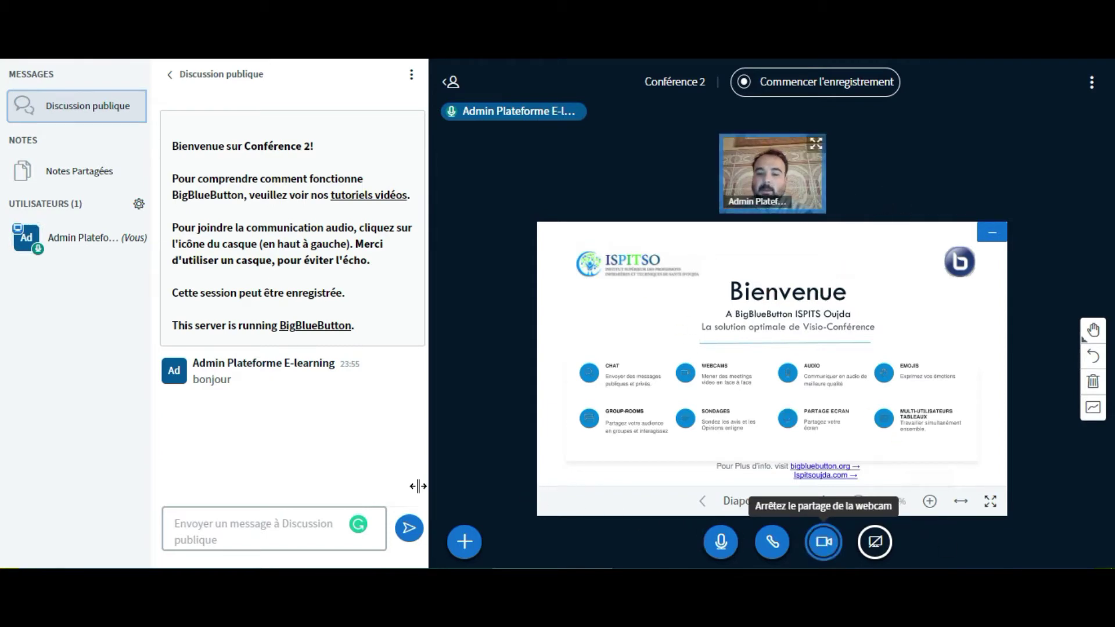
- Upload the PDF "Chap1 Introduction à la biostat" from the Bureau folder as the session's presentation
click(464, 543)
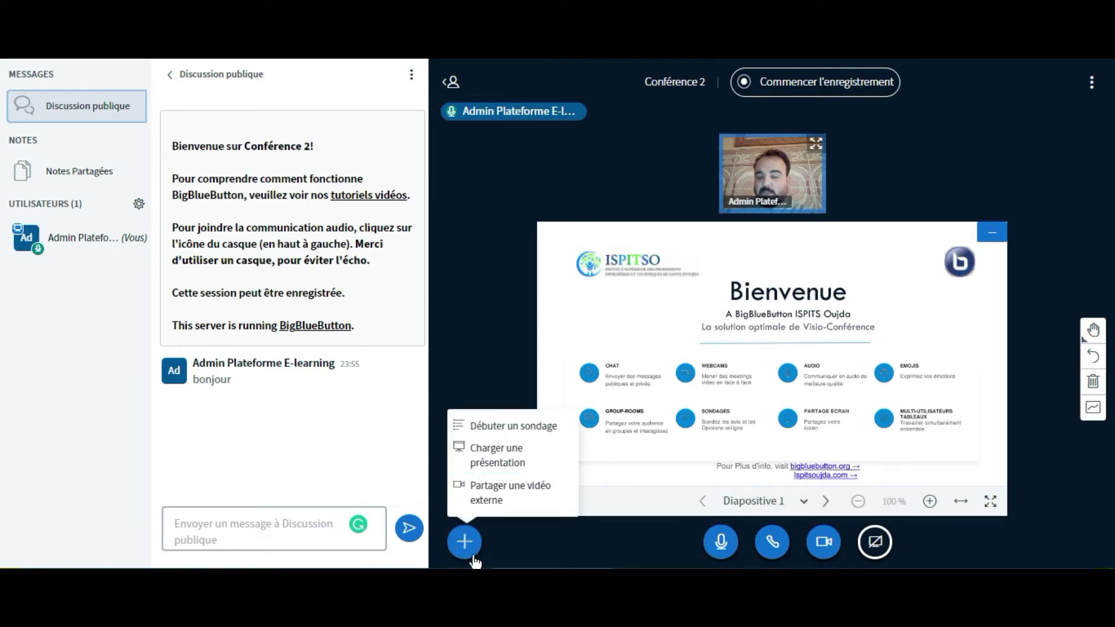
click(500, 469)
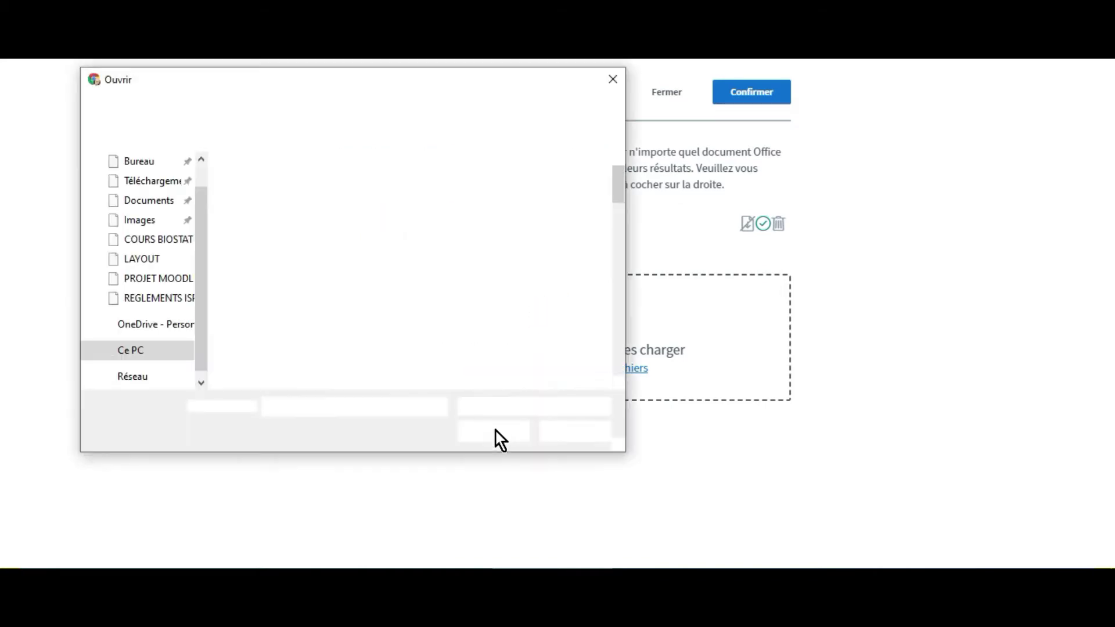
drag(615, 184, 625, 301)
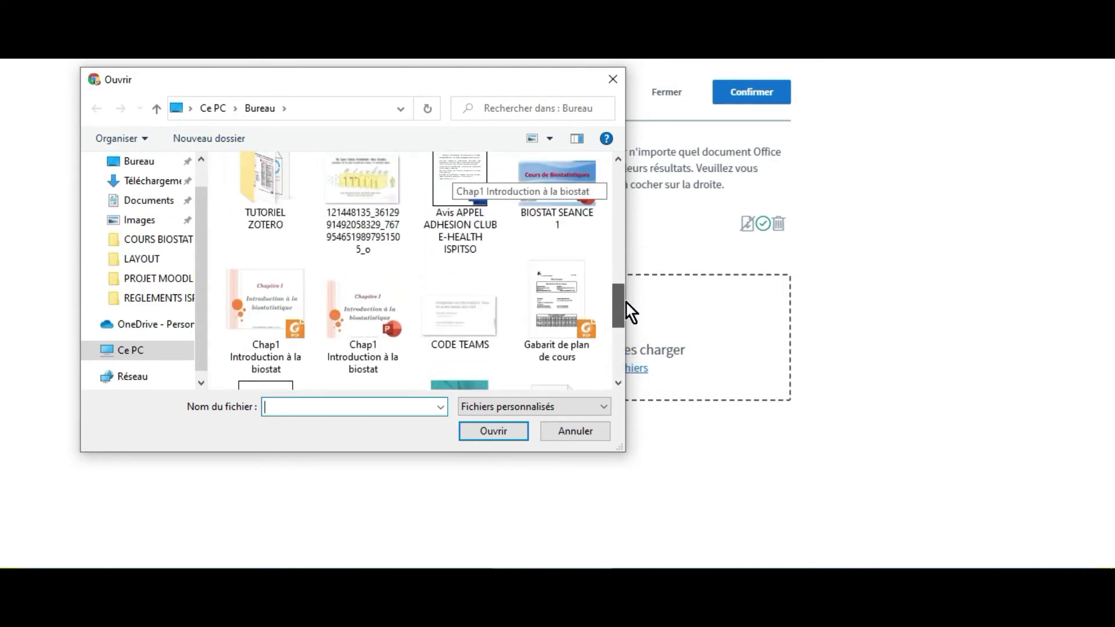
click(287, 312)
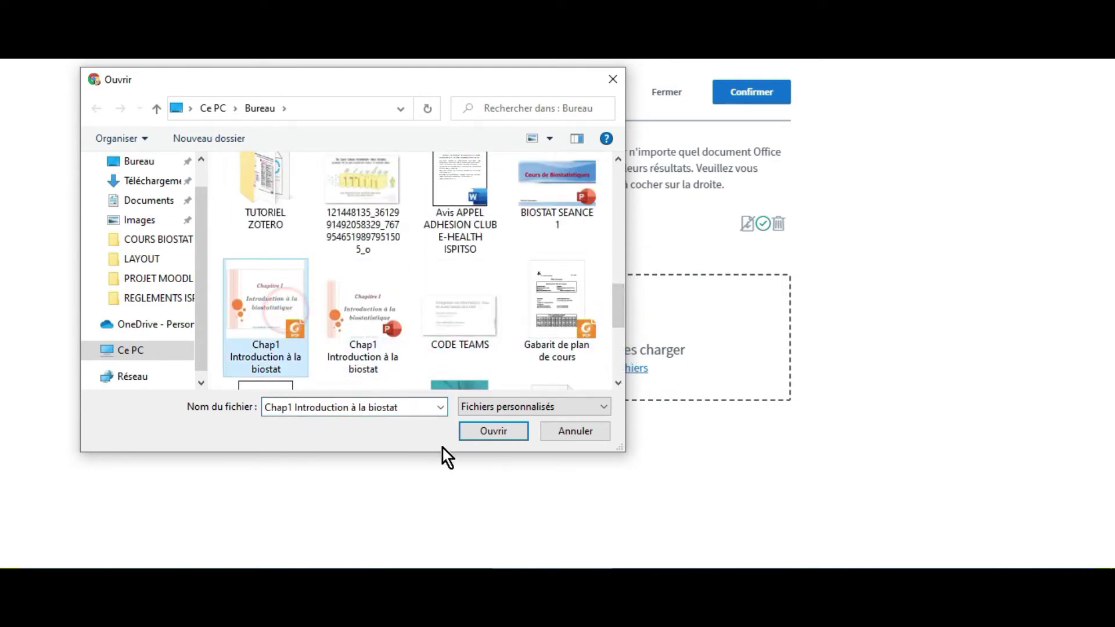
click(498, 432)
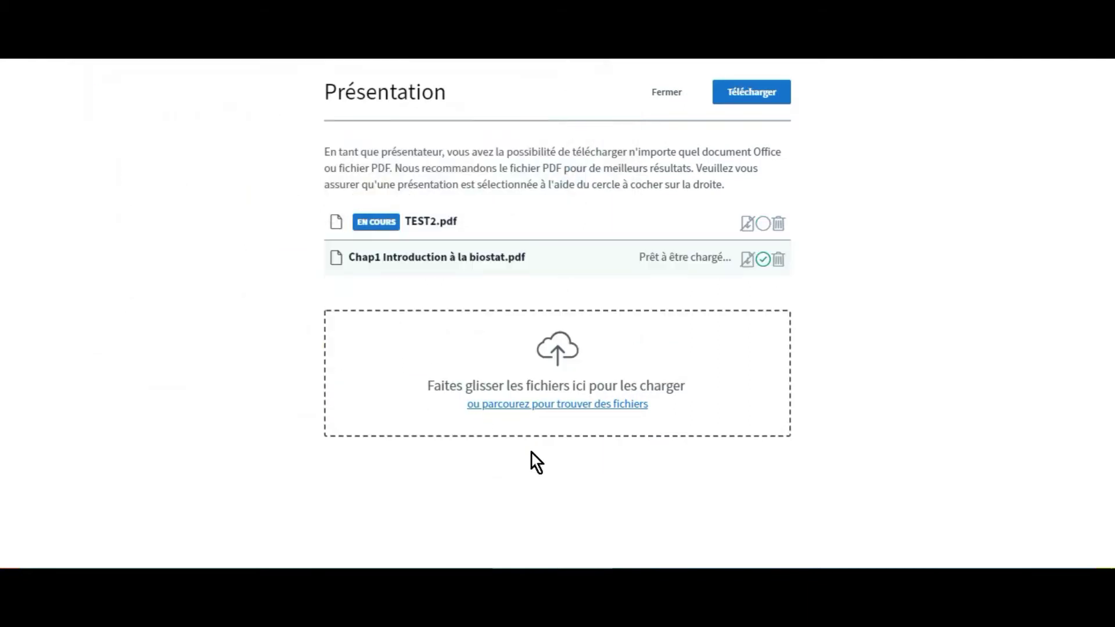
click(734, 96)
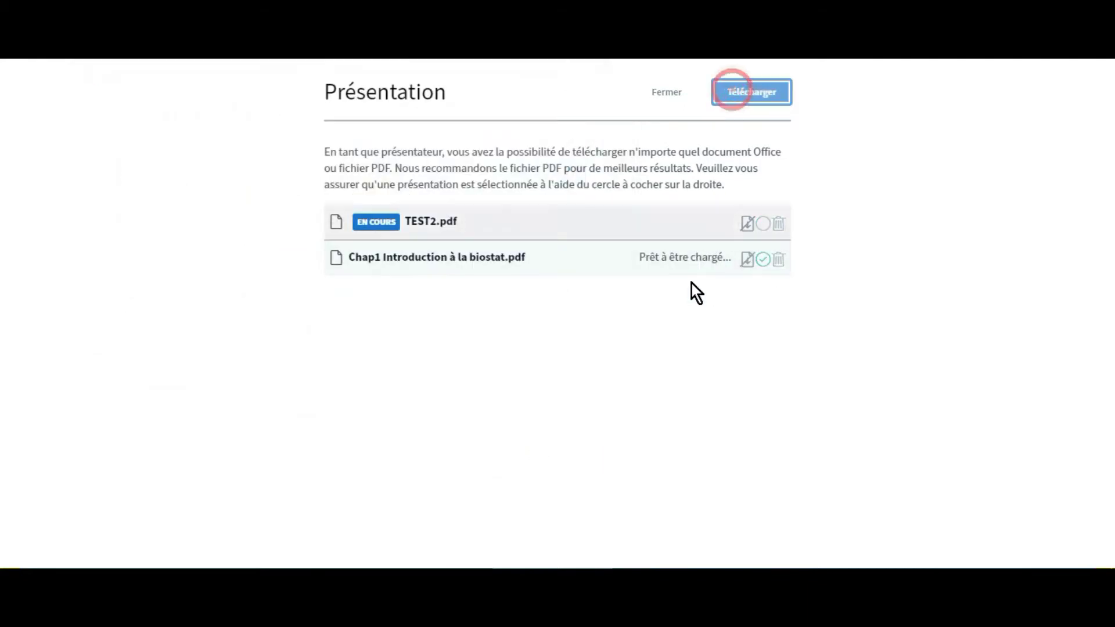